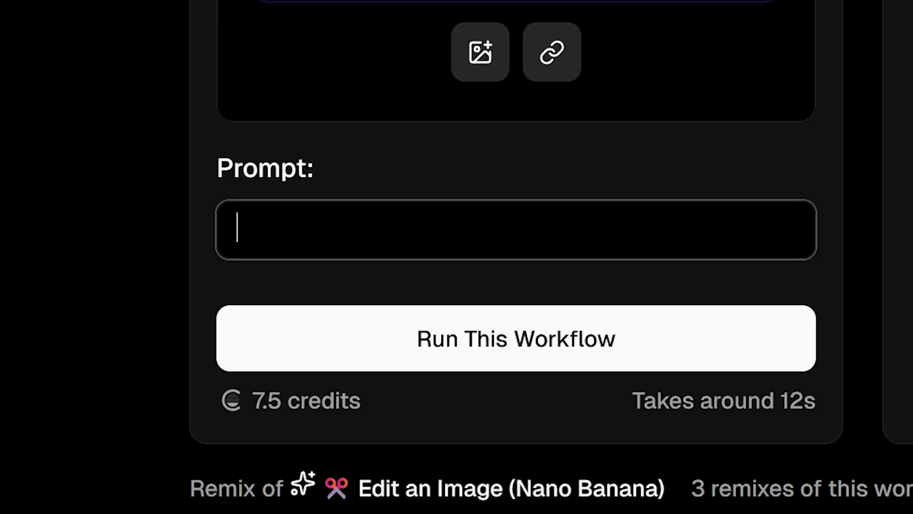
Edit the webcam photo with the prompt 'make him into an alien' and run it
text(make him into an )
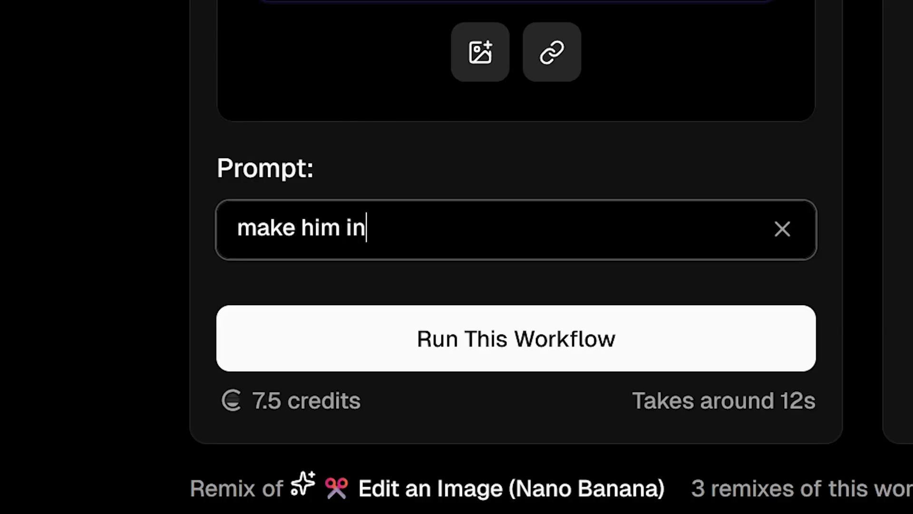
text(alien)
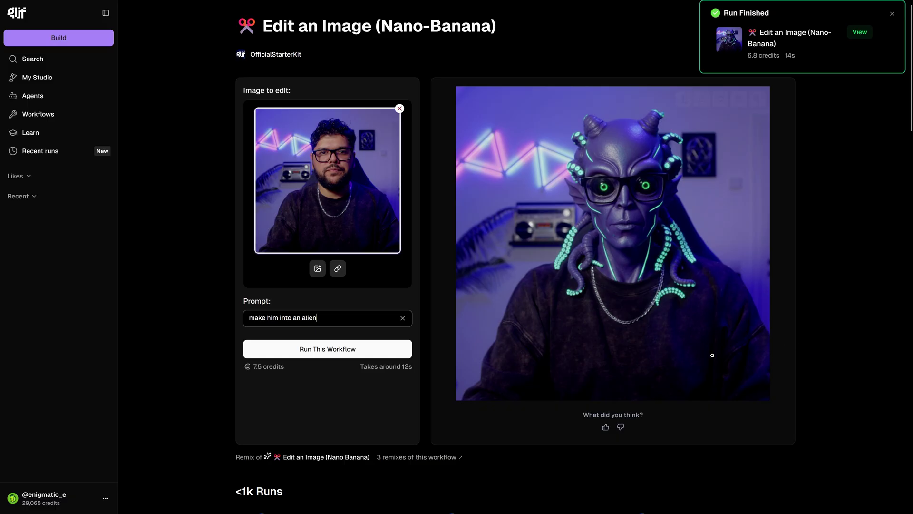
mouse_move(747, 262)
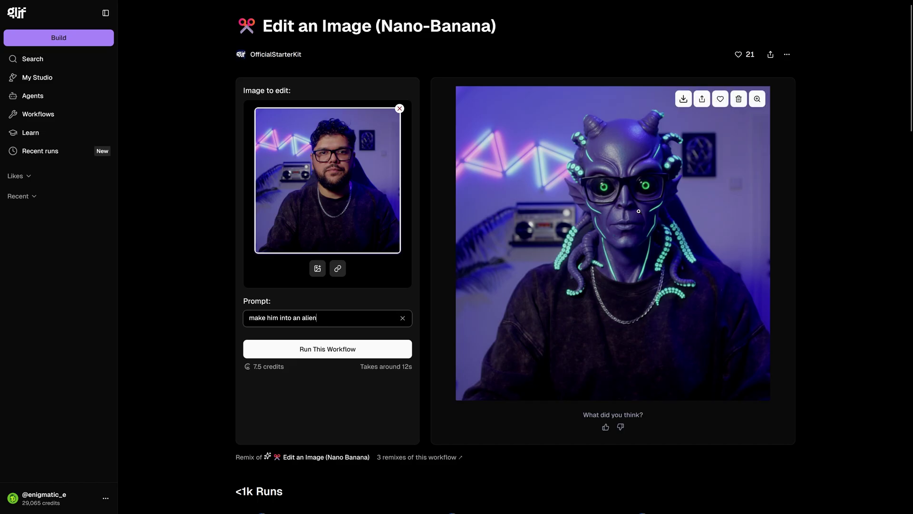
Copy the alien result image and paste it into the Wan2.2-Animate reference image slot
right_click(639, 211)
click(666, 245)
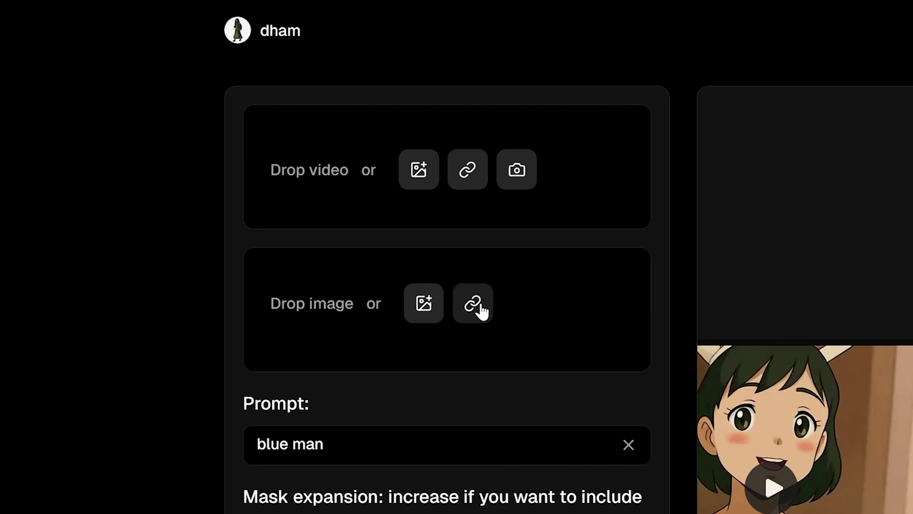
click(340, 198)
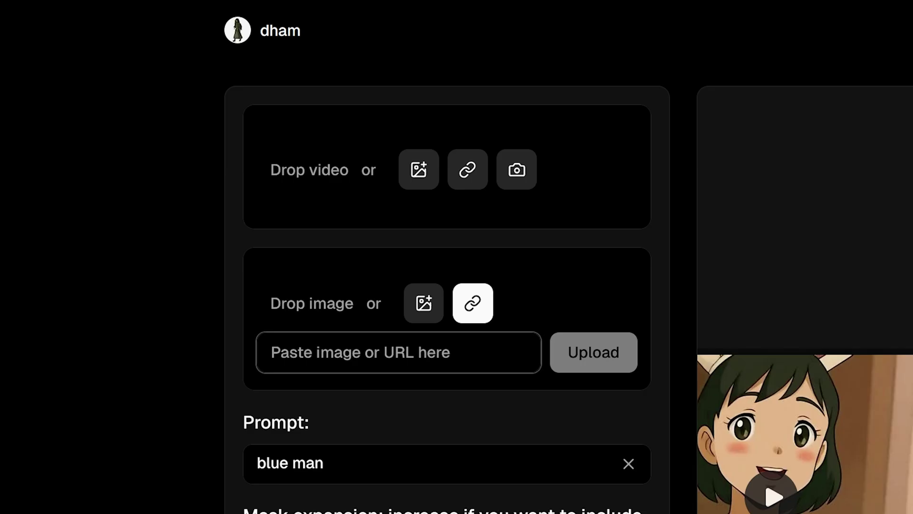
key(ctrl+v)
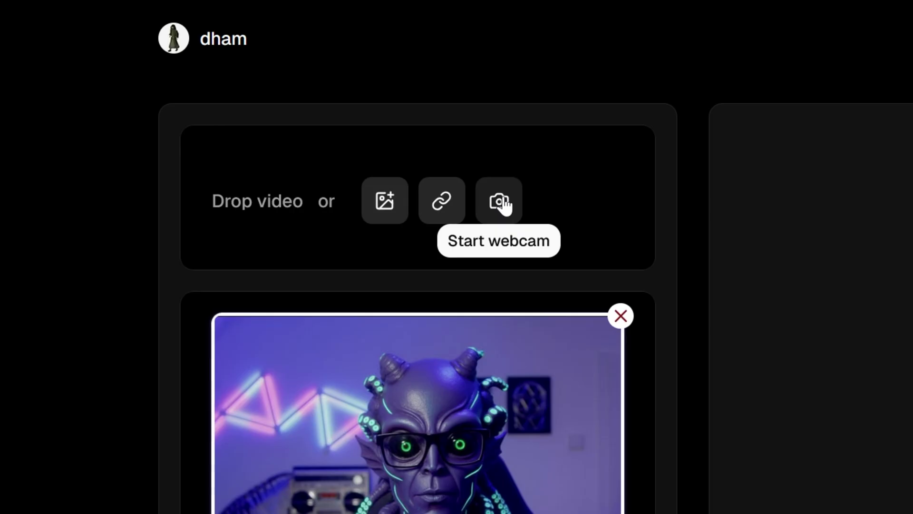
Record a roughly 9-second driving clip with the FHD Webcamera and Focusrite USB Audio mic
click(503, 204)
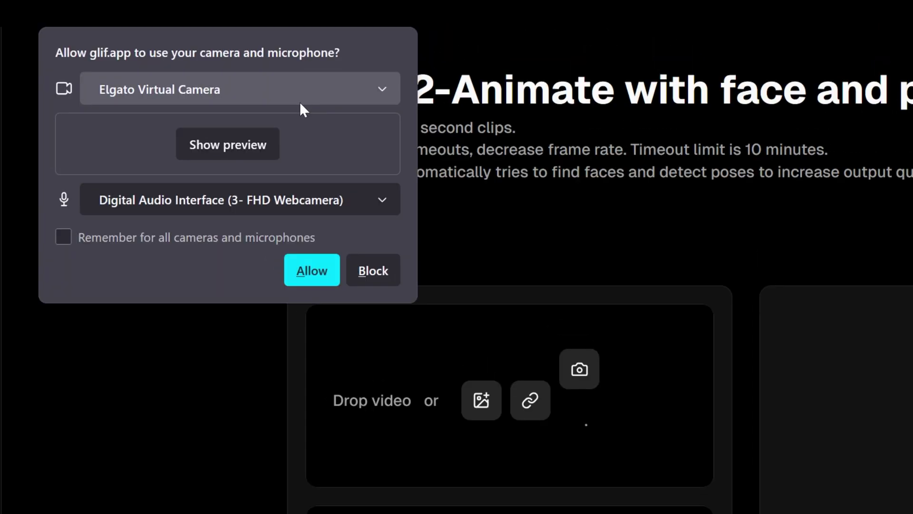
click(327, 86)
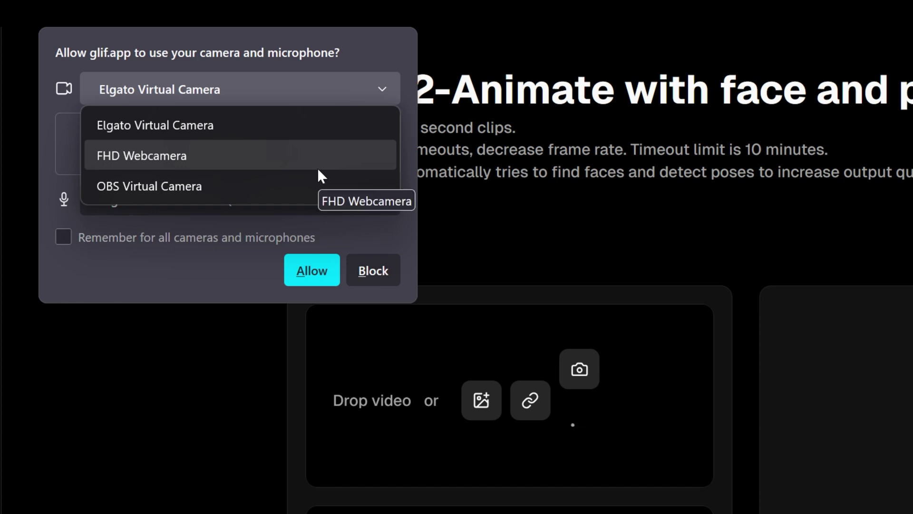
click(318, 169)
click(290, 370)
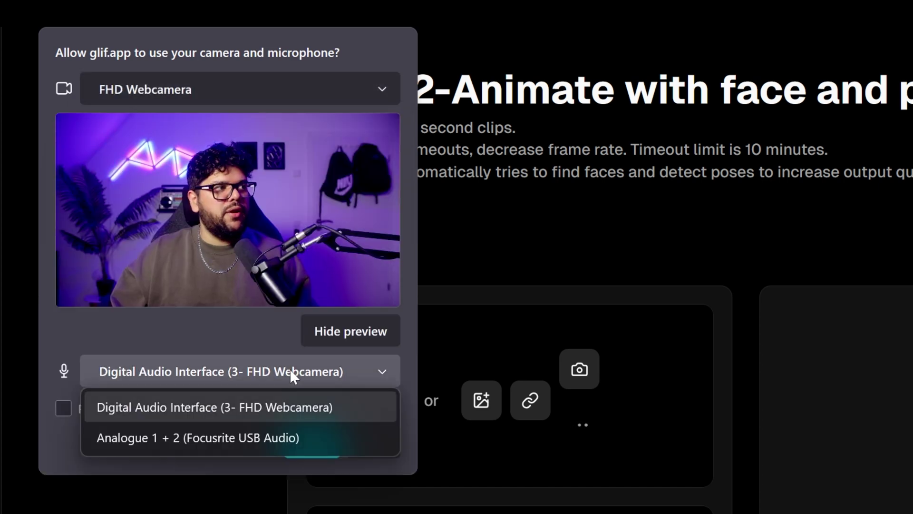
click(303, 438)
click(308, 446)
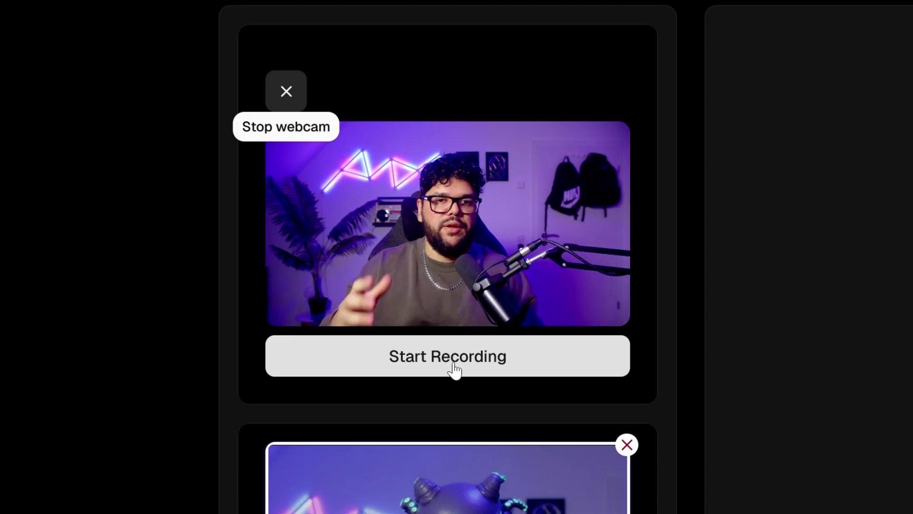
click(498, 359)
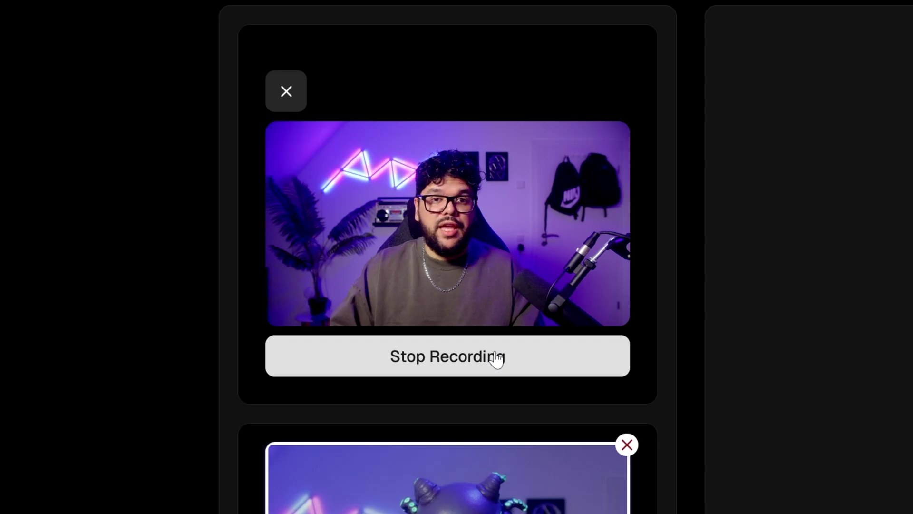
click(496, 359)
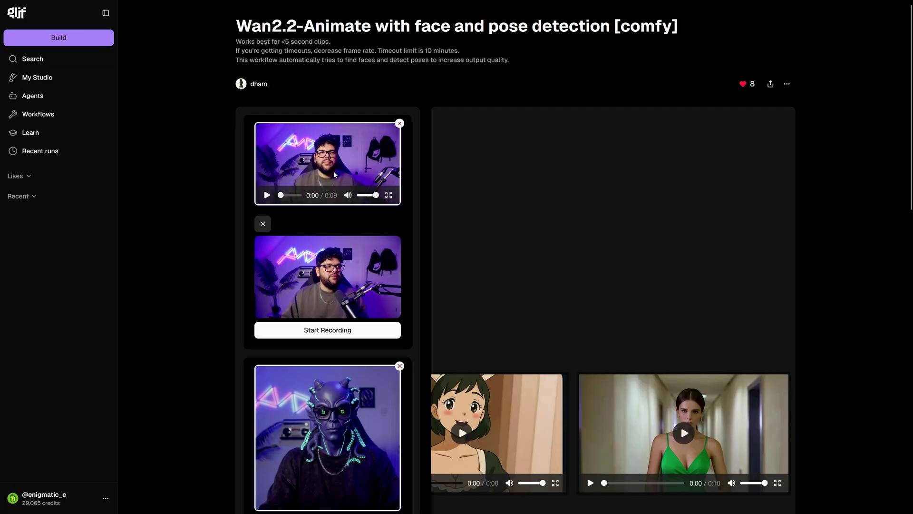
Turn off the webcam and change the prompt from 'blue man' to 'an alien with glasses'
click(262, 223)
scroll(413, 240, down, 5)
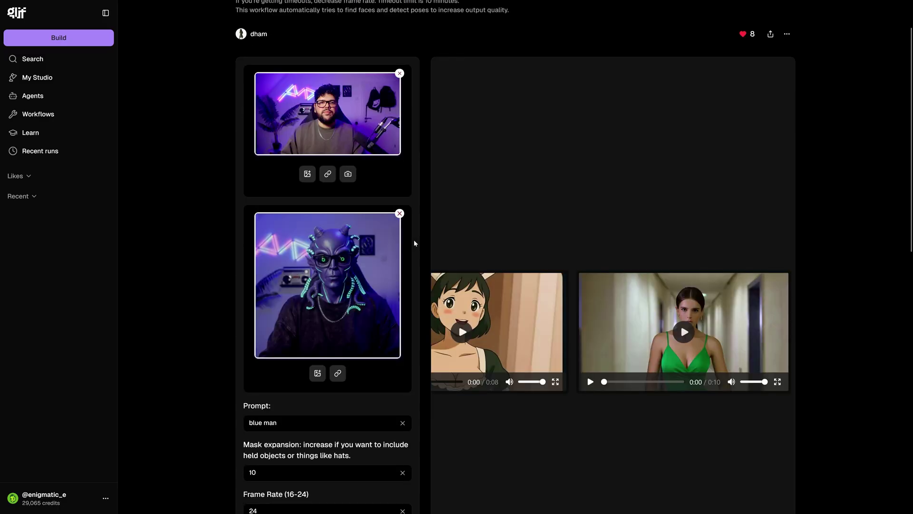
scroll(414, 242, down, 1)
scroll(412, 244, up, 3)
scroll(411, 245, down, 2)
scroll(412, 245, down, 1)
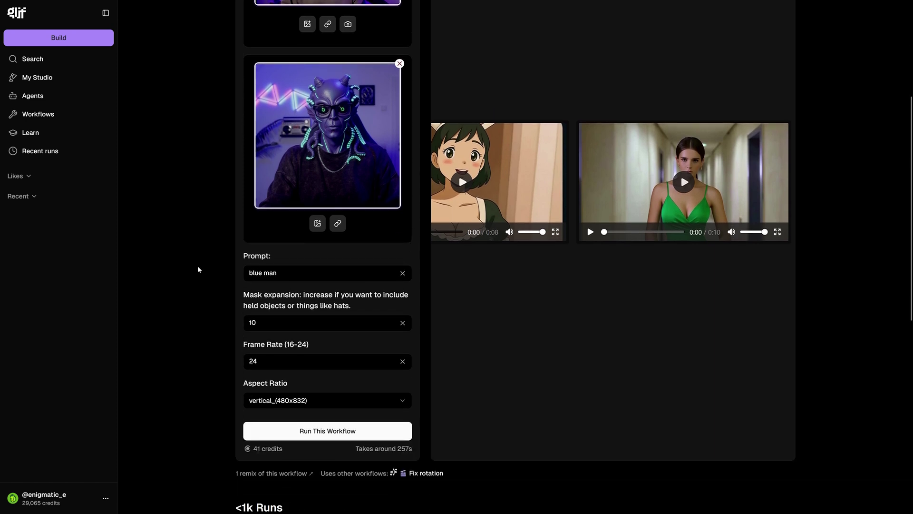
drag(279, 269, 248, 272)
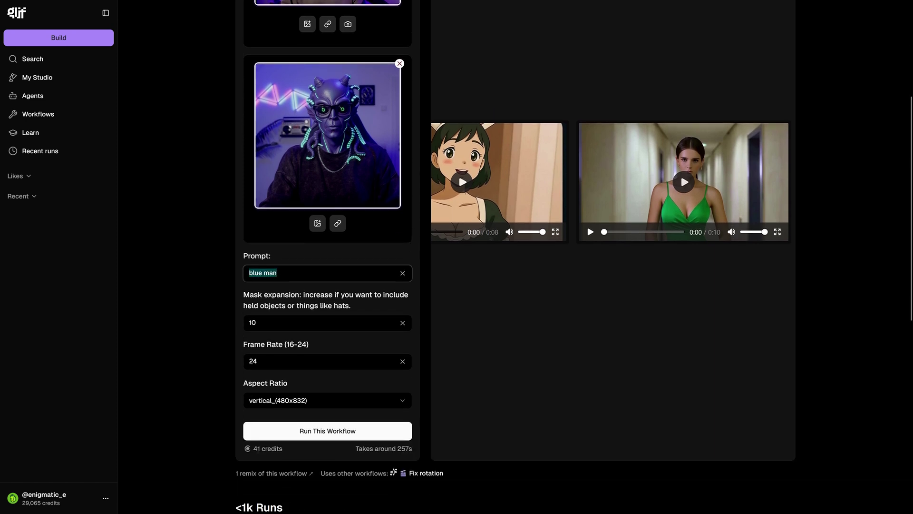
text(an alien with glasses)
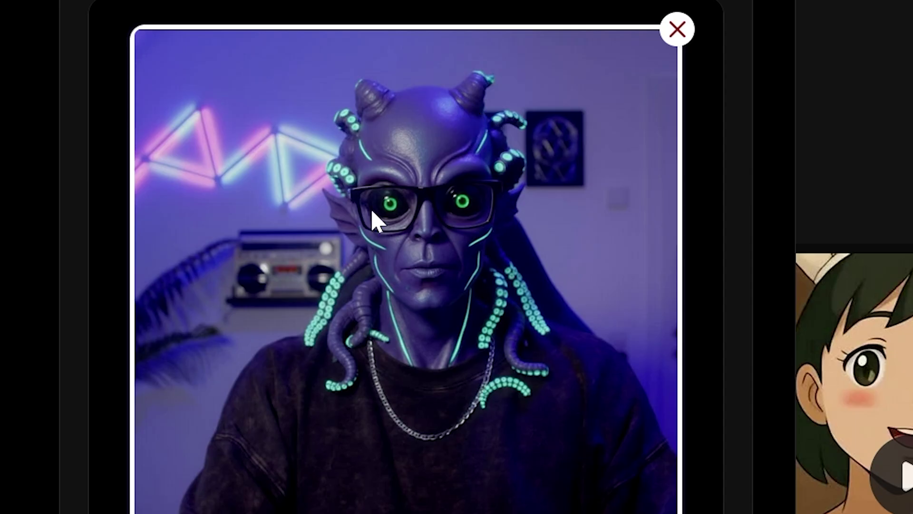
Set the output Aspect Ratio to horizontal_hd_(1024x576)
scroll(149, 354, down, 10)
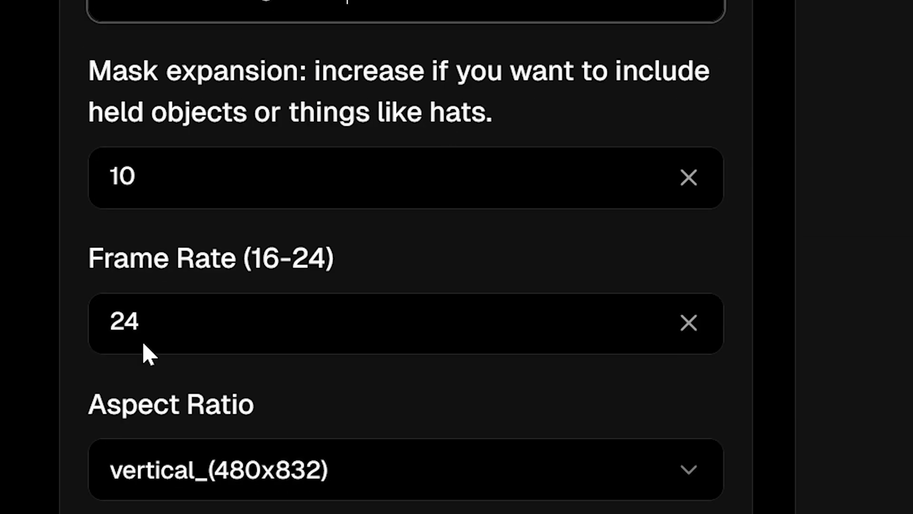
scroll(193, 309, up, 4)
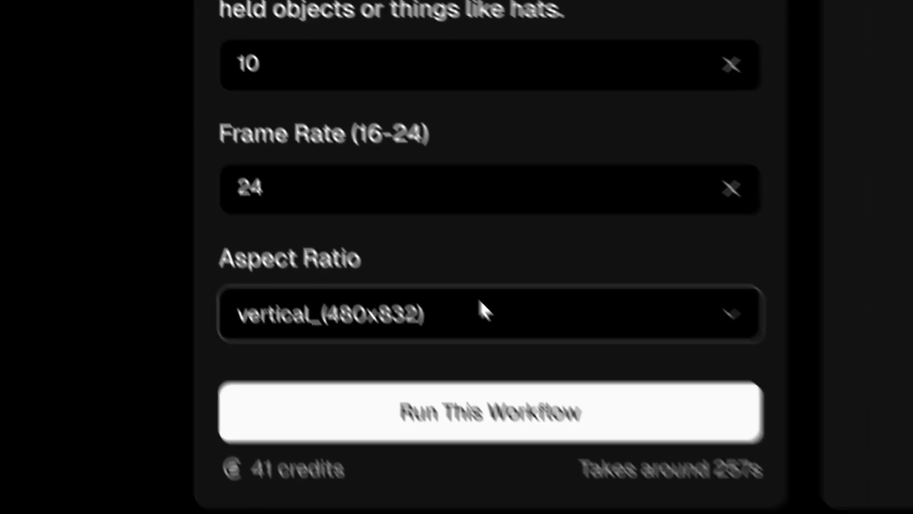
click(533, 371)
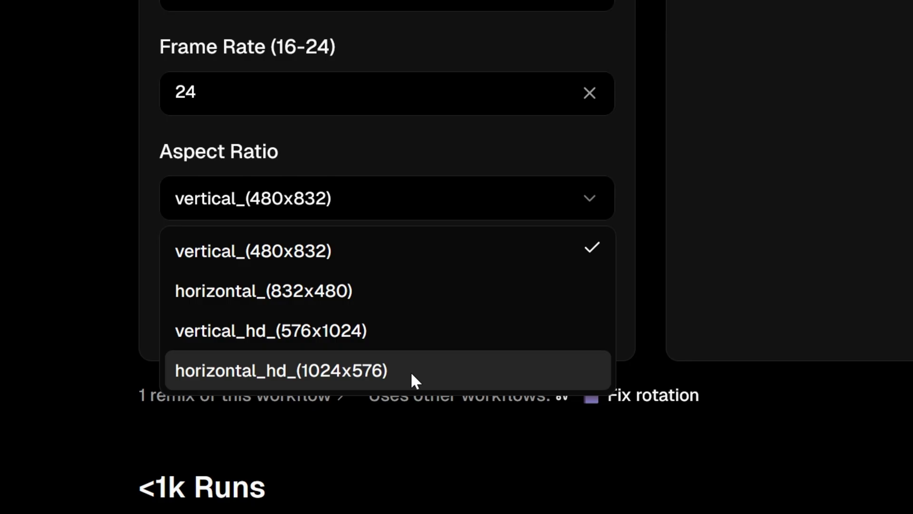
click(349, 378)
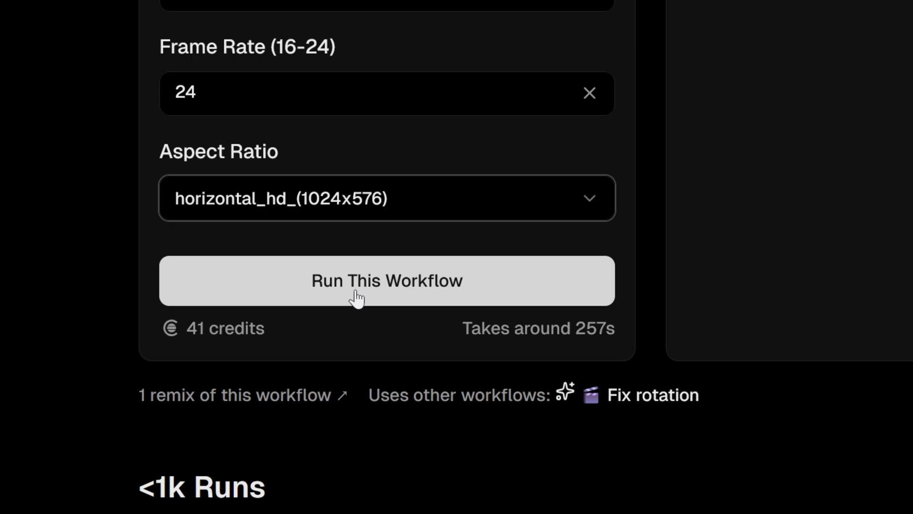
Run the Wan2.2-Animate workflow and wait for the alien video to generate
click(356, 281)
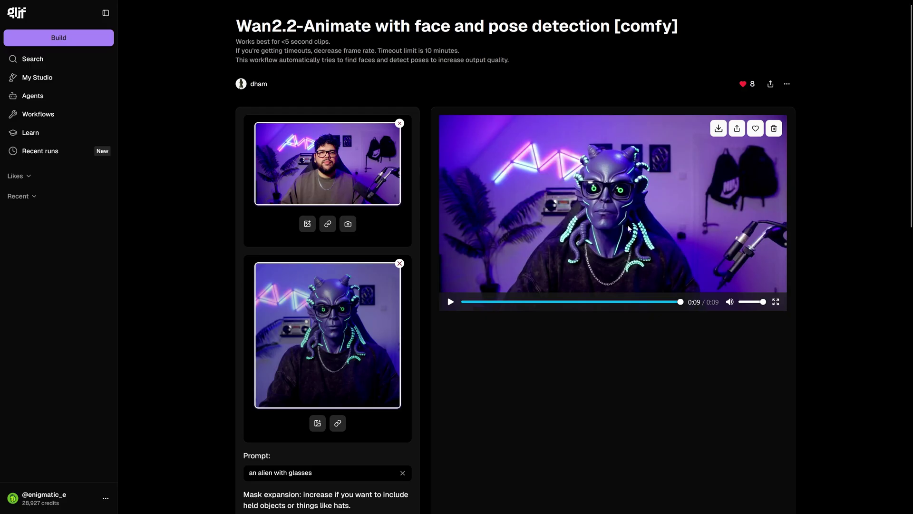
scroll(481, 309, down, 4)
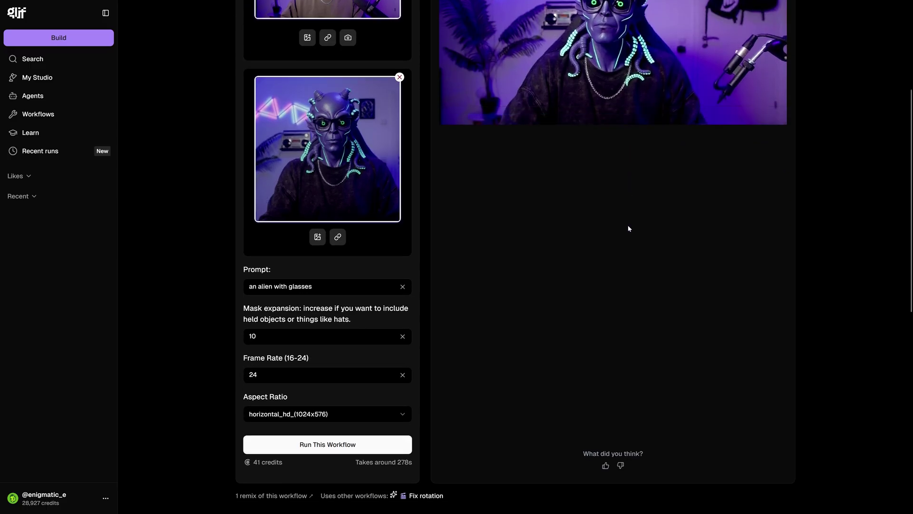
scroll(461, 352, up, 2)
scroll(607, 261, up, 2)
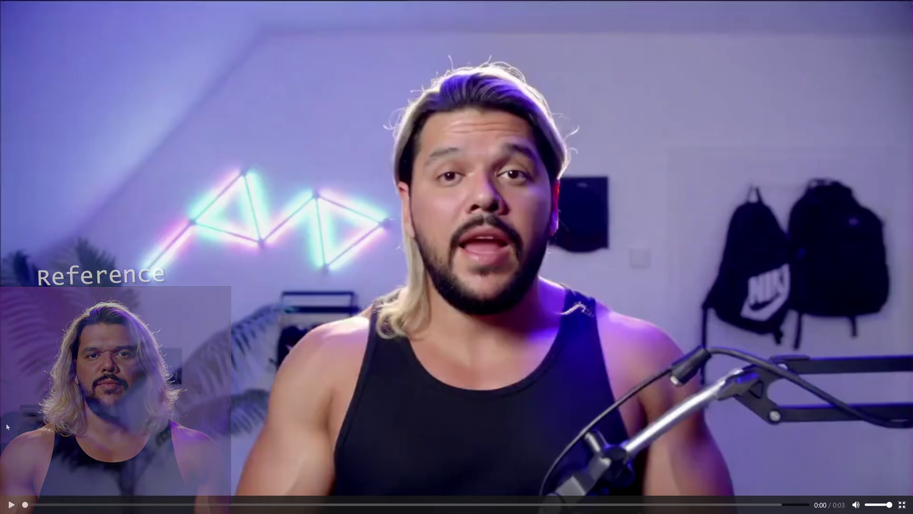
Play and pause the example result videos, then scrub the spacesuit alien clip to one second
click(9, 505)
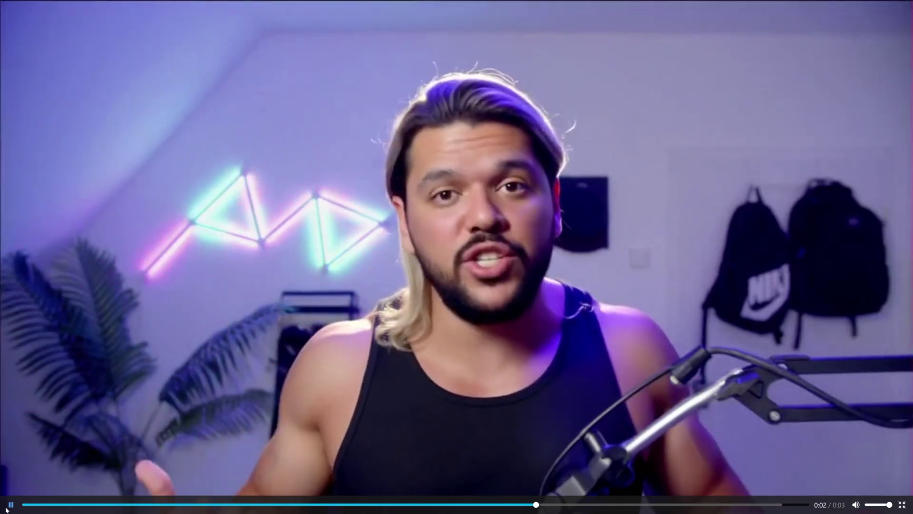
click(509, 453)
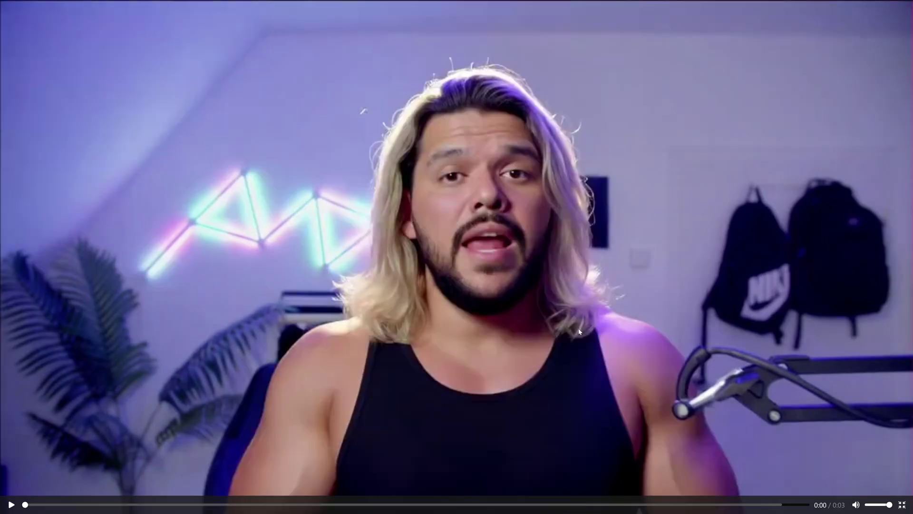
click(304, 142)
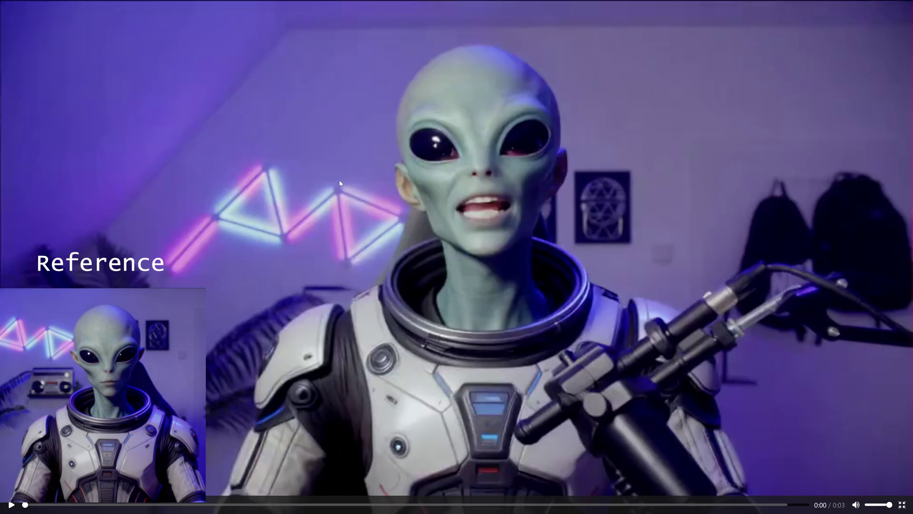
drag(143, 504, 284, 497)
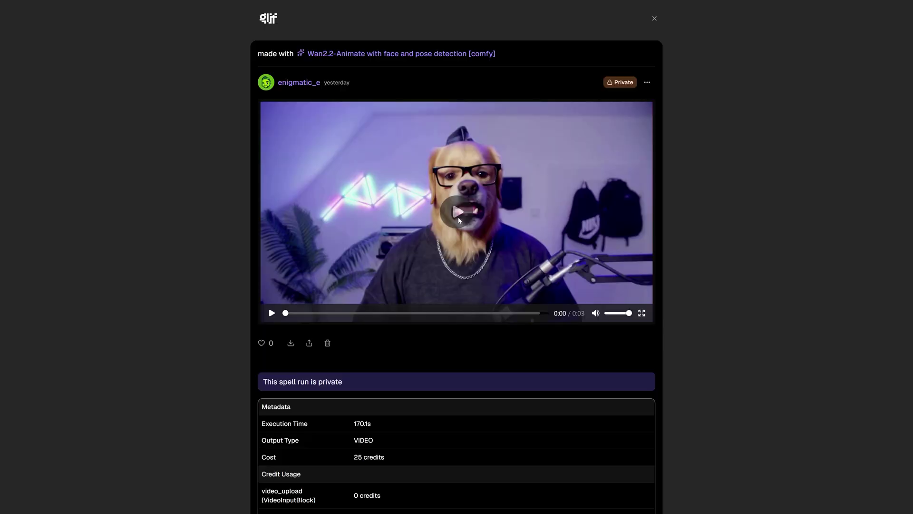
Play the Wan2.2-Animate video of the glasses-wearing golden dog
click(271, 313)
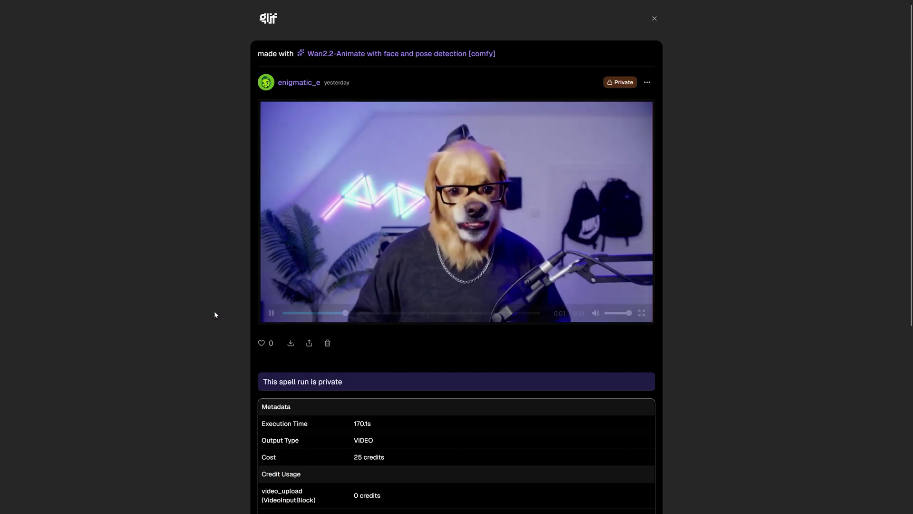